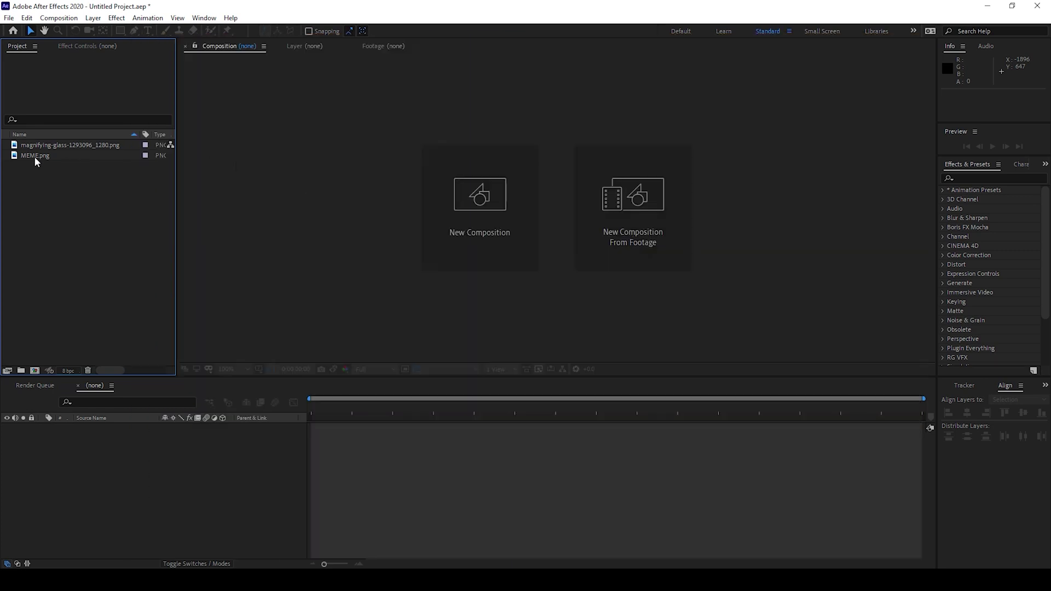
Build the MEME composition from MEME.png and drop the magnifying-glass PNG over the meme
left_click_drag(38, 153, 37, 373)
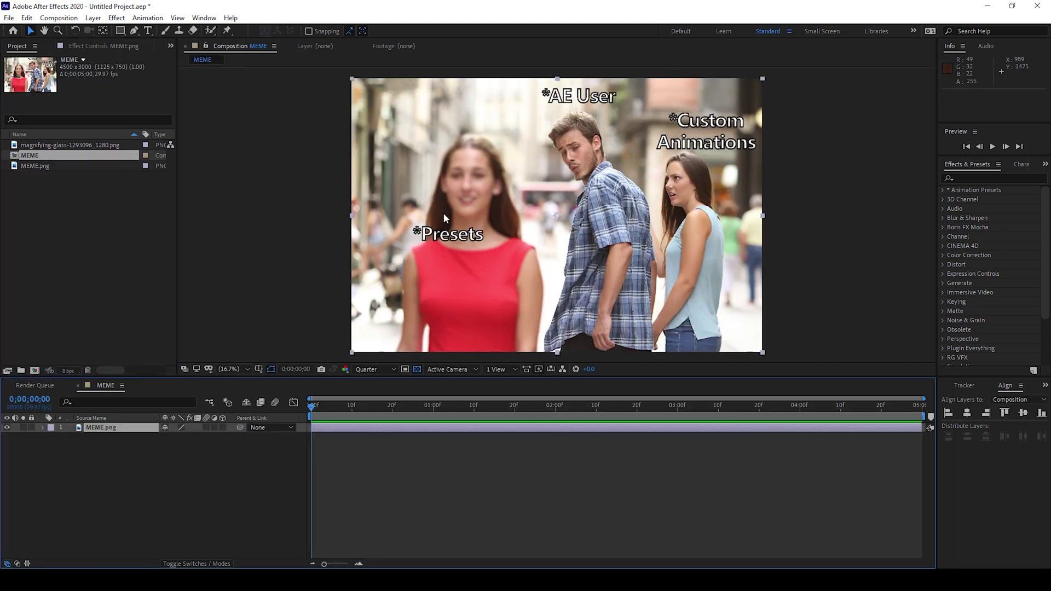
left_click(60, 144)
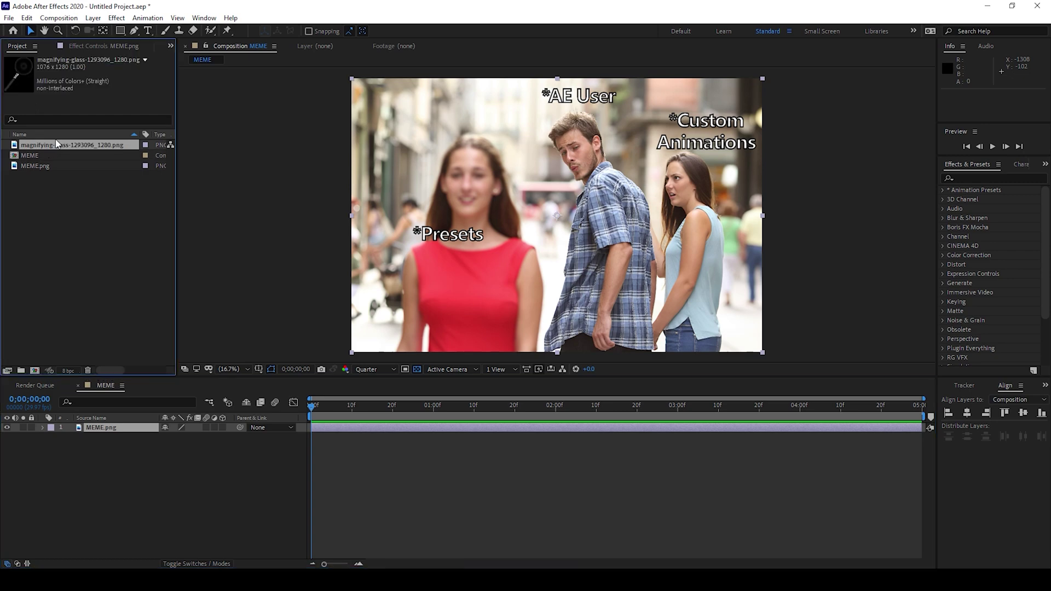
left_click_drag(47, 150, 509, 206)
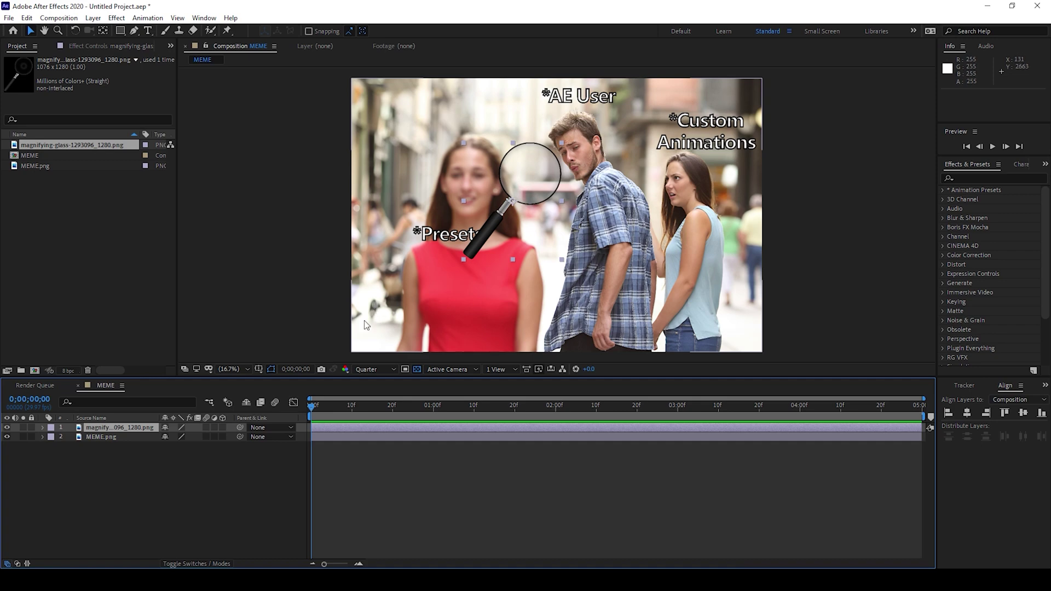
Scale the magnifying glass to 152% and move its anchor point into the lens centre
key("s")
left_click_drag(194, 436, 222, 436)
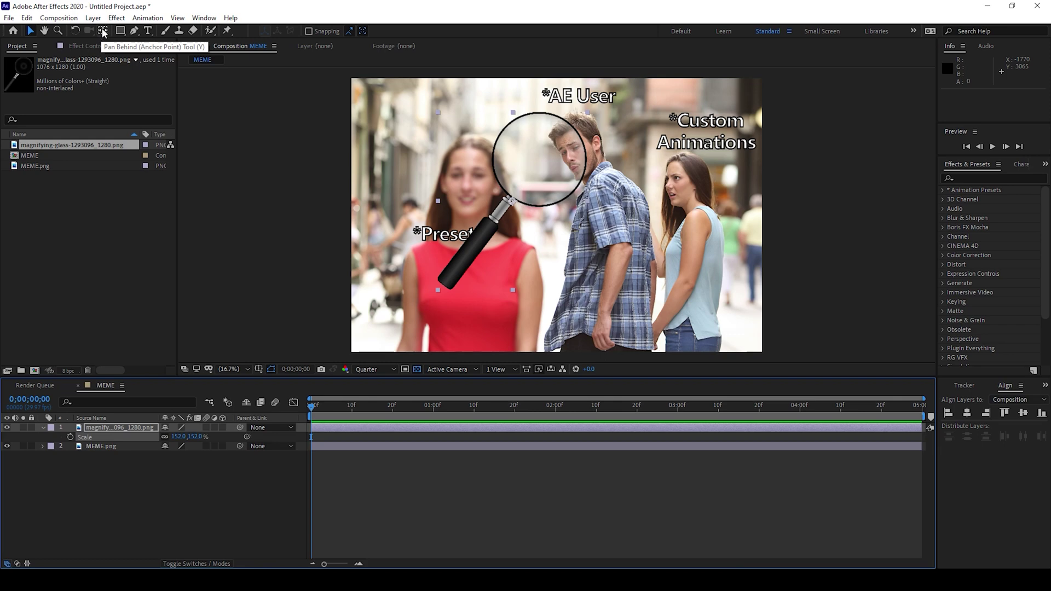
left_click(103, 32)
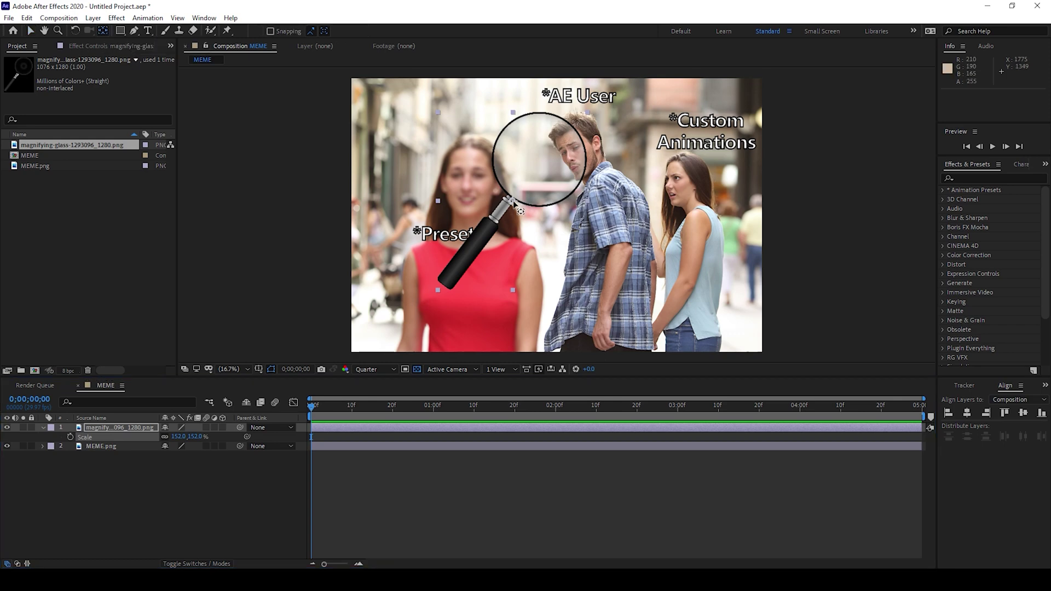
left_click_drag(513, 203, 537, 163)
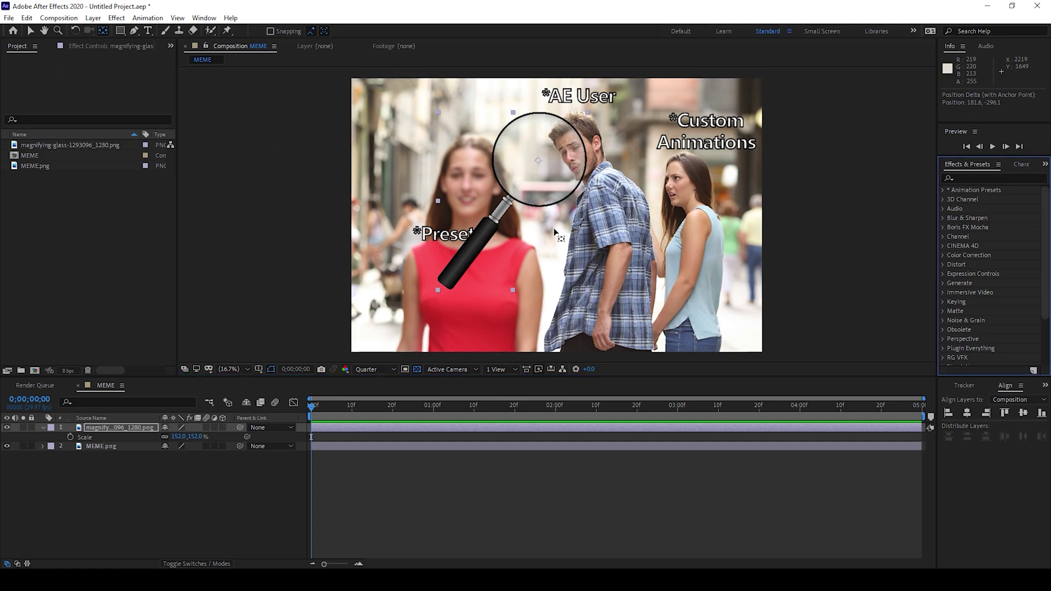
Keyframe the magnifier's Position: start on the man, woman in red at 2s, right-hand woman at end
left_click(31, 33)
left_click(107, 426)
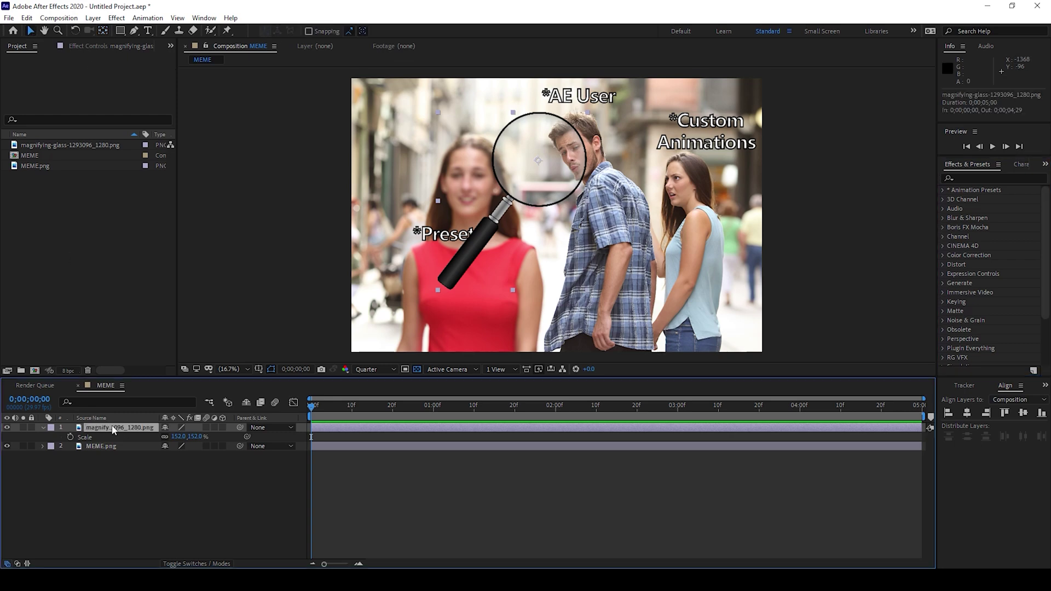
key("p")
left_click(70, 437)
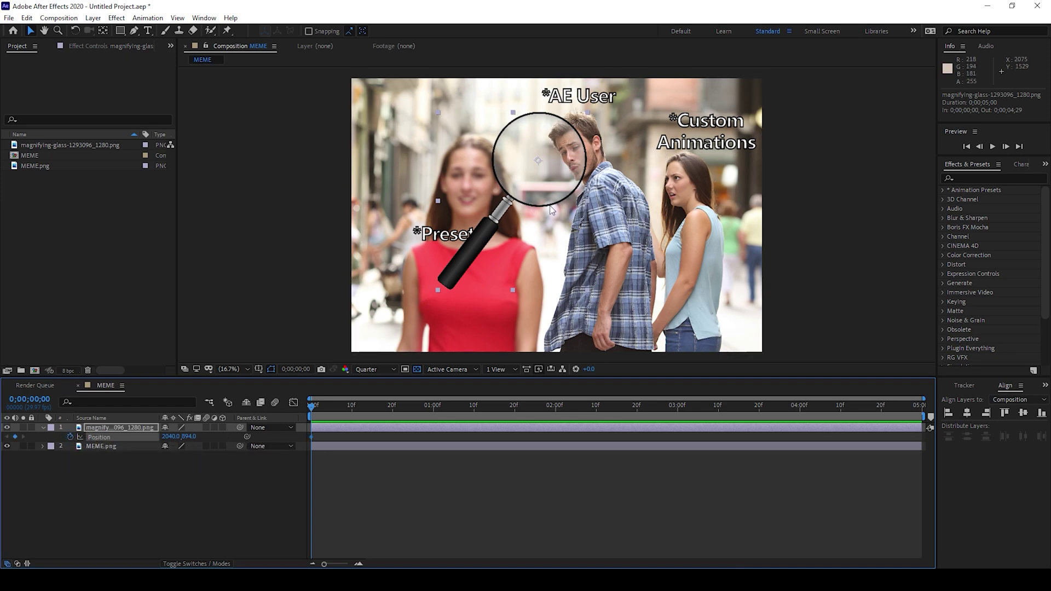
left_click(554, 405)
left_click_drag(541, 188, 598, 191)
left_click(704, 407)
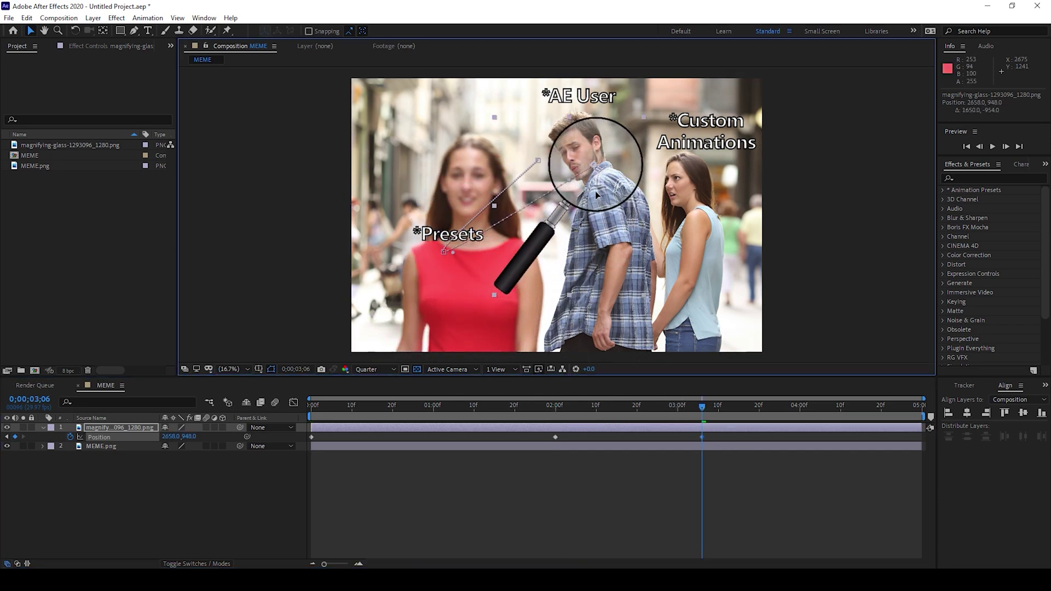
left_click(898, 406)
left_click_drag(897, 404, 937, 404)
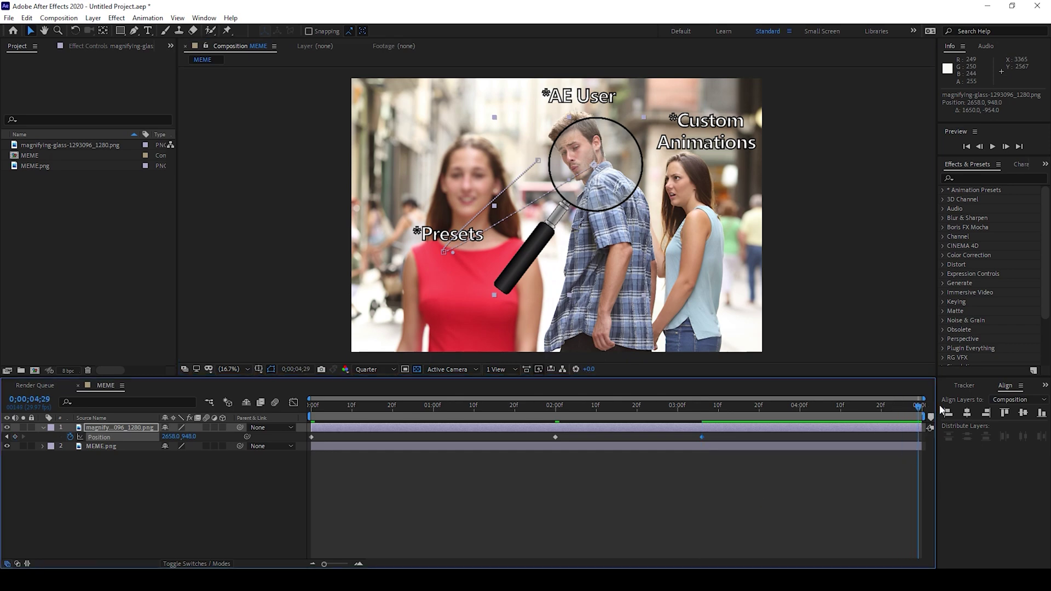
left_click_drag(608, 172, 715, 170)
key("space")
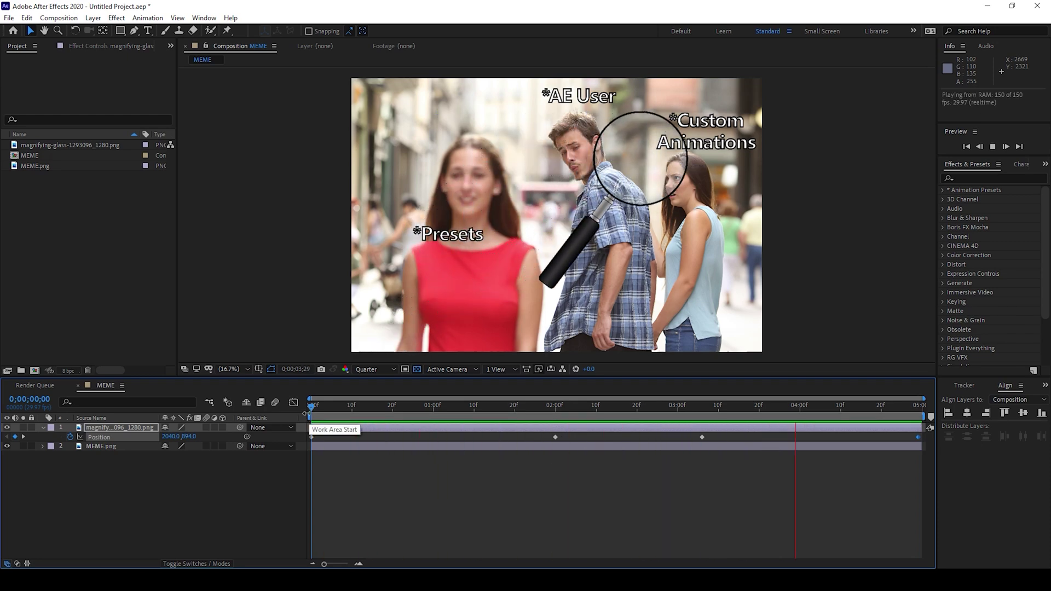
key("space")
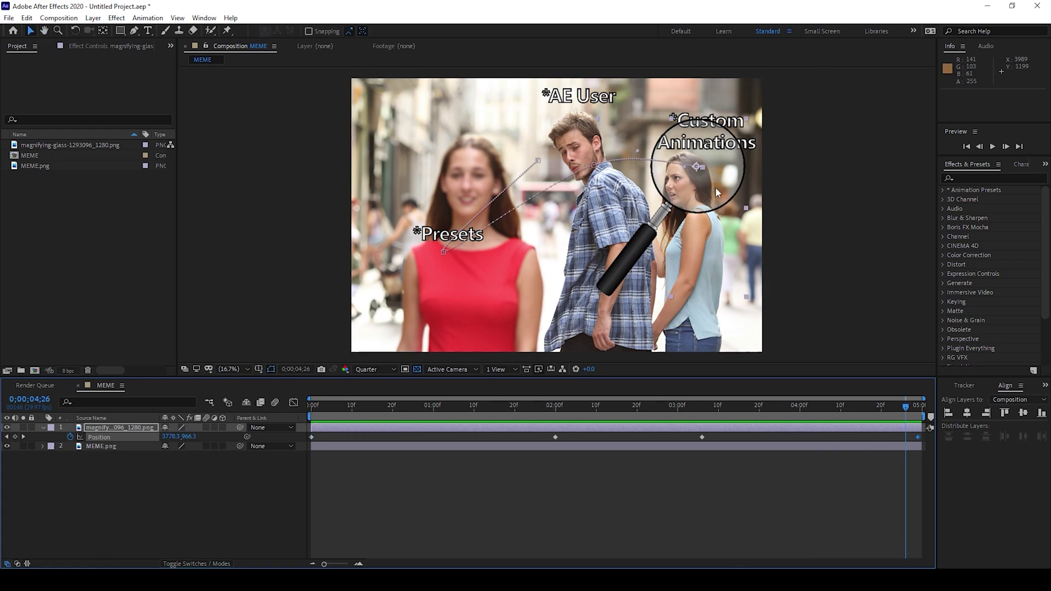
Search the Effects & Presets panel for 'bulge'
left_click(975, 178)
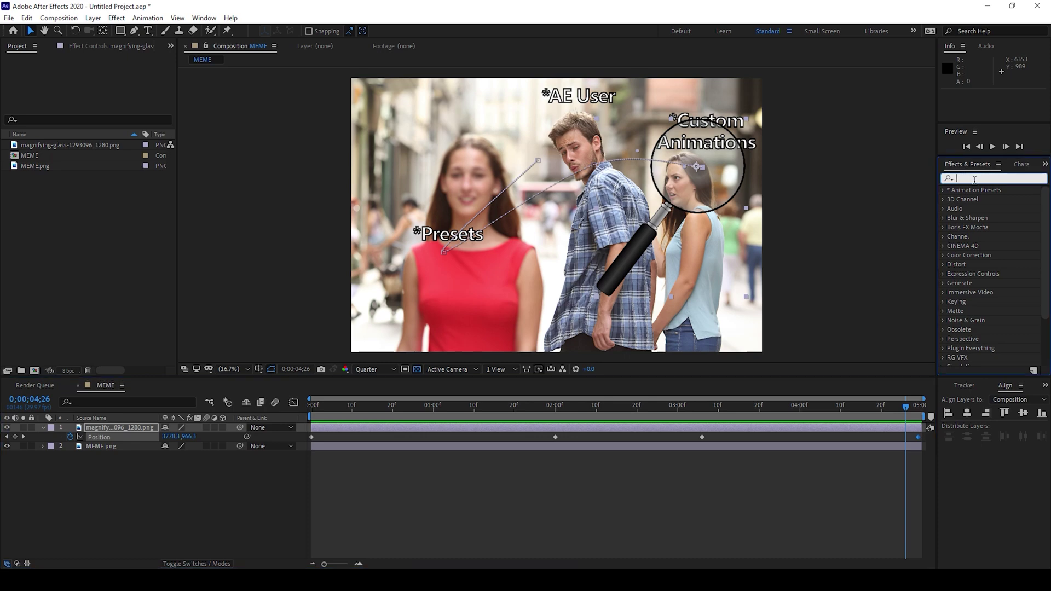
left_click(202, 19)
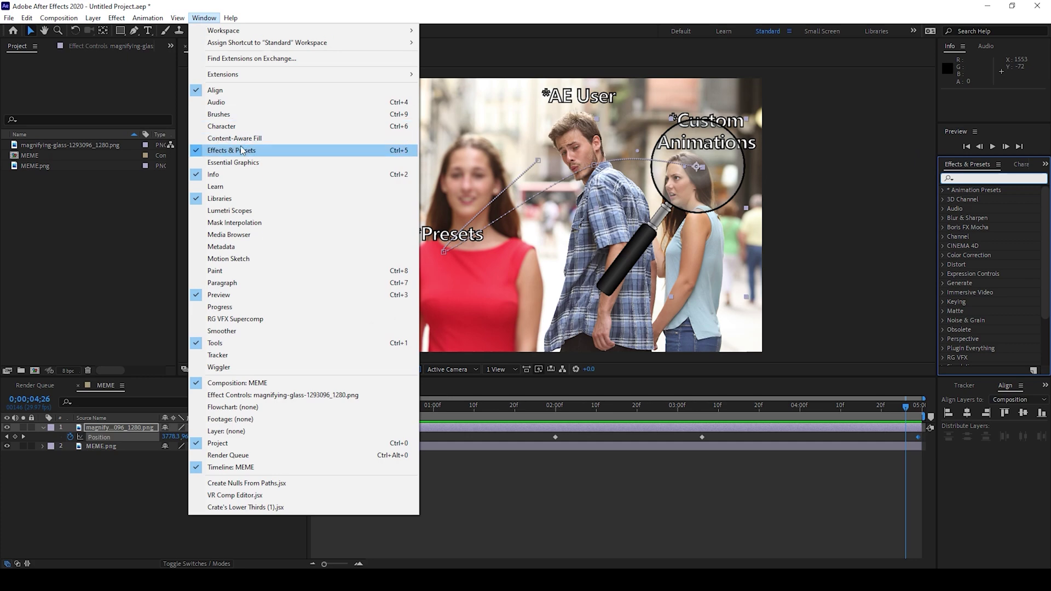
left_click(969, 179)
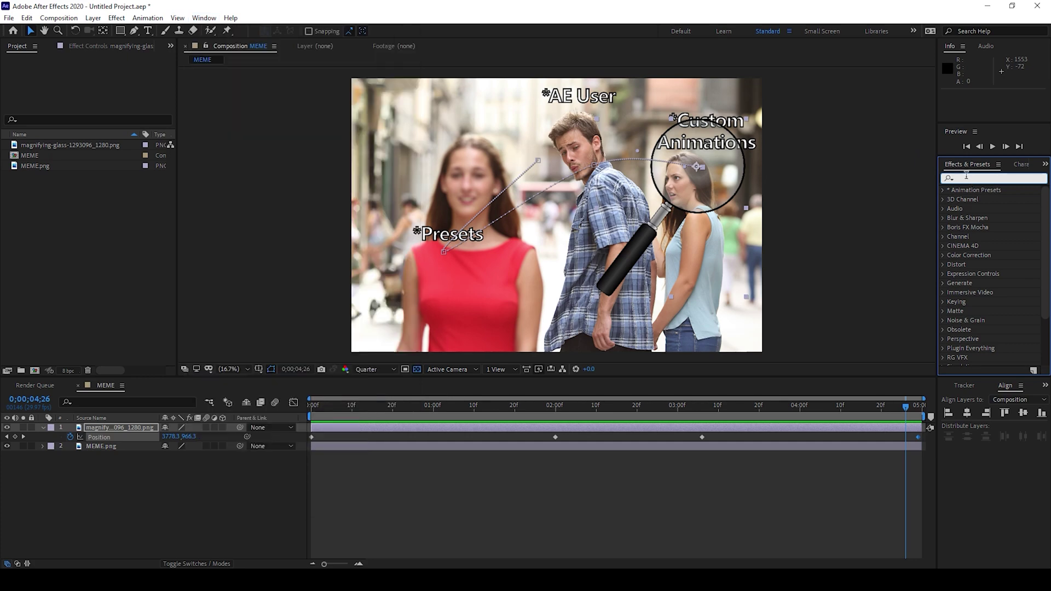
type("bulge")
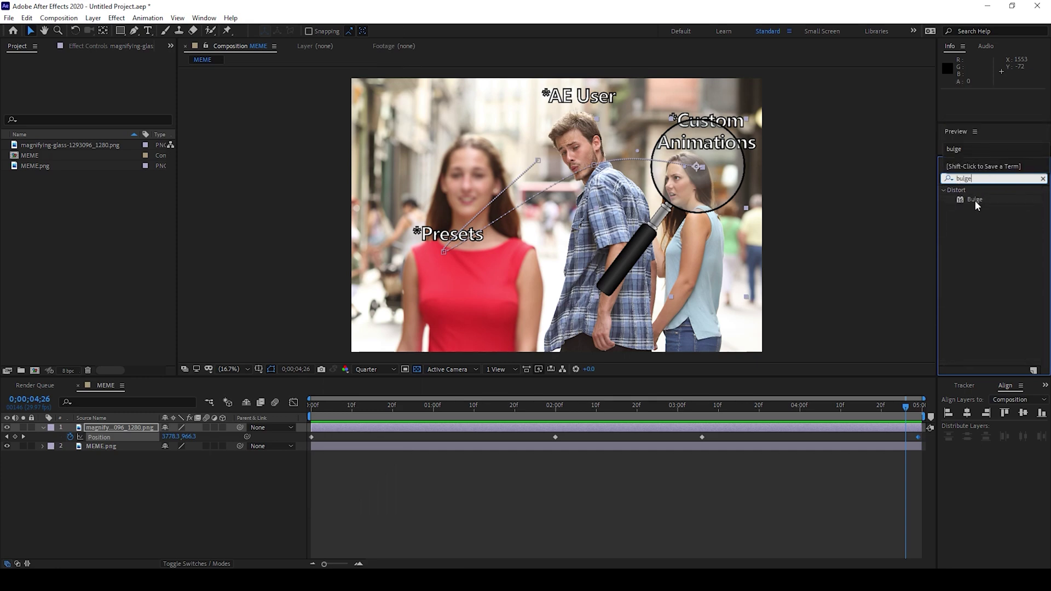
Add Bulge to MEME.png, centred on the right-hand woman's head, with radii 511 and 497
left_click_drag(975, 200, 859, 448)
scroll(559, 224, "up", 6)
scroll(623, 236, "down", 6)
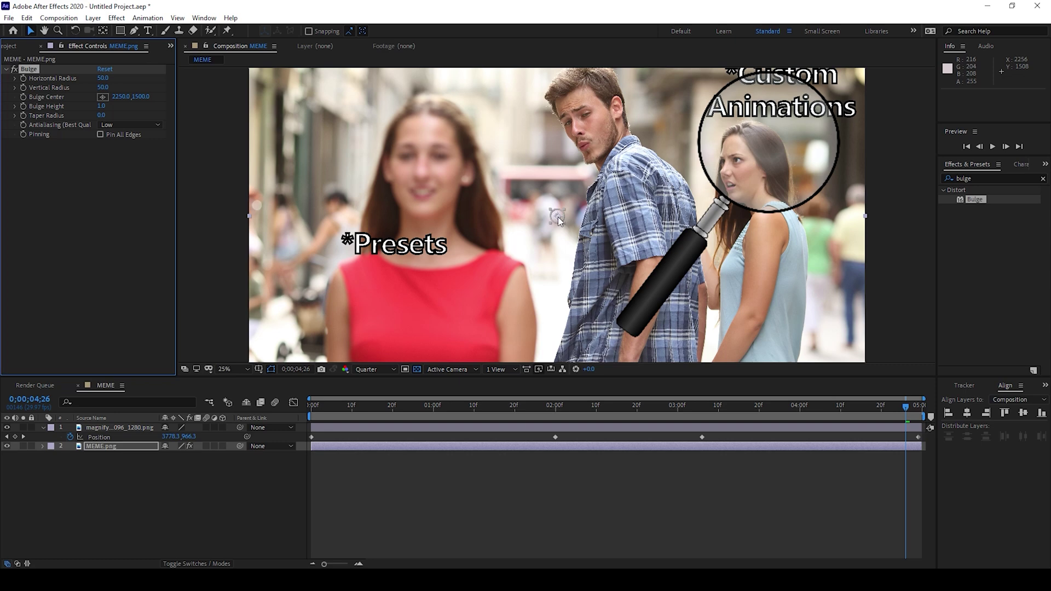
left_click_drag(557, 217, 769, 145)
left_click(157, 107)
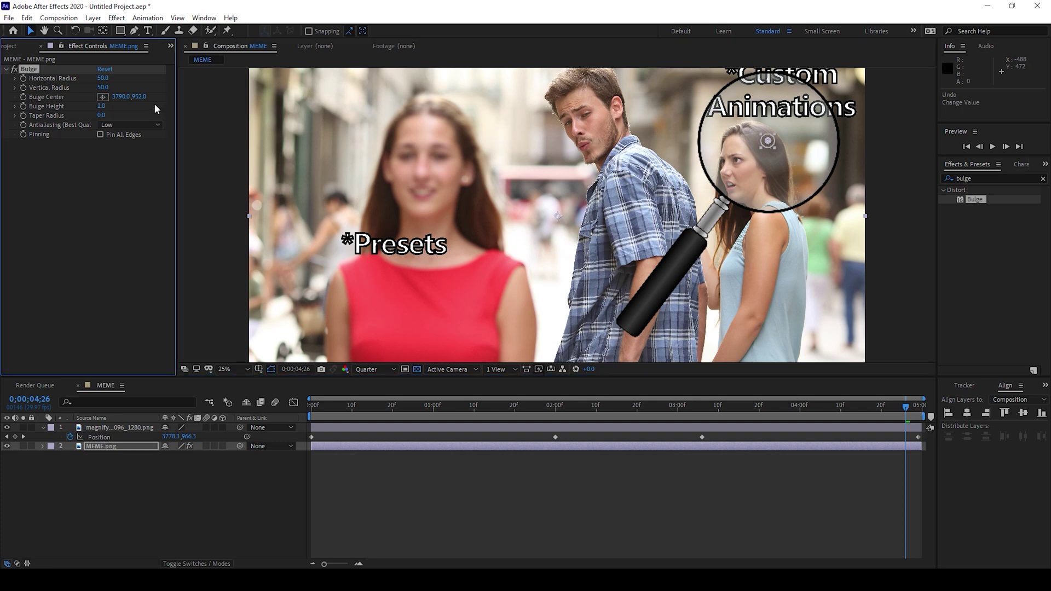
left_click_drag(104, 82, 386, 110)
left_click_drag(101, 89, 372, 93)
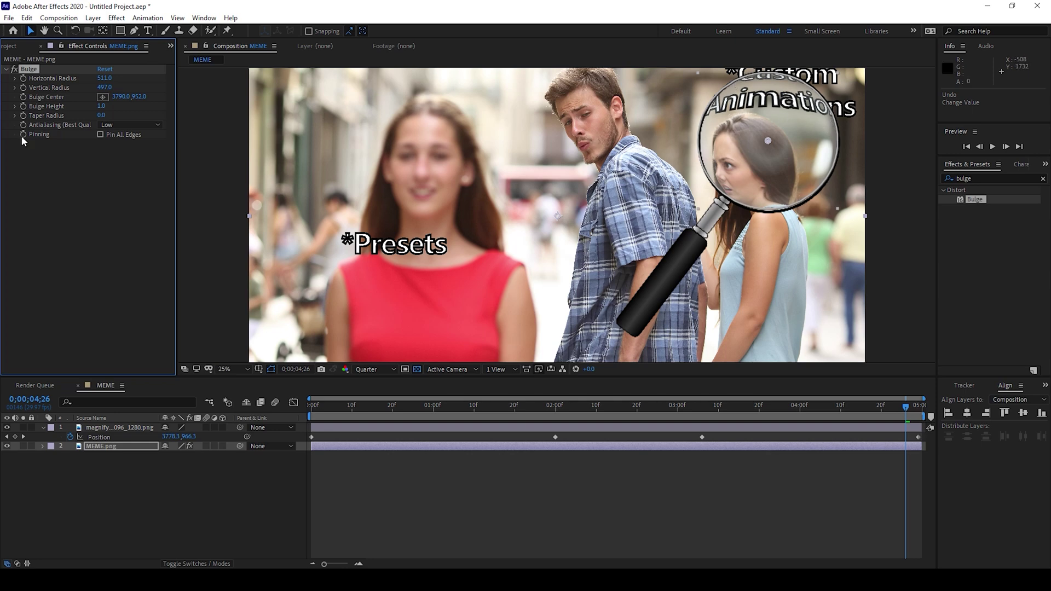
Add an expression pick-whipping Bulge Center to the magnifier layer's Position, and commit it
left_click(23, 97, "alt")
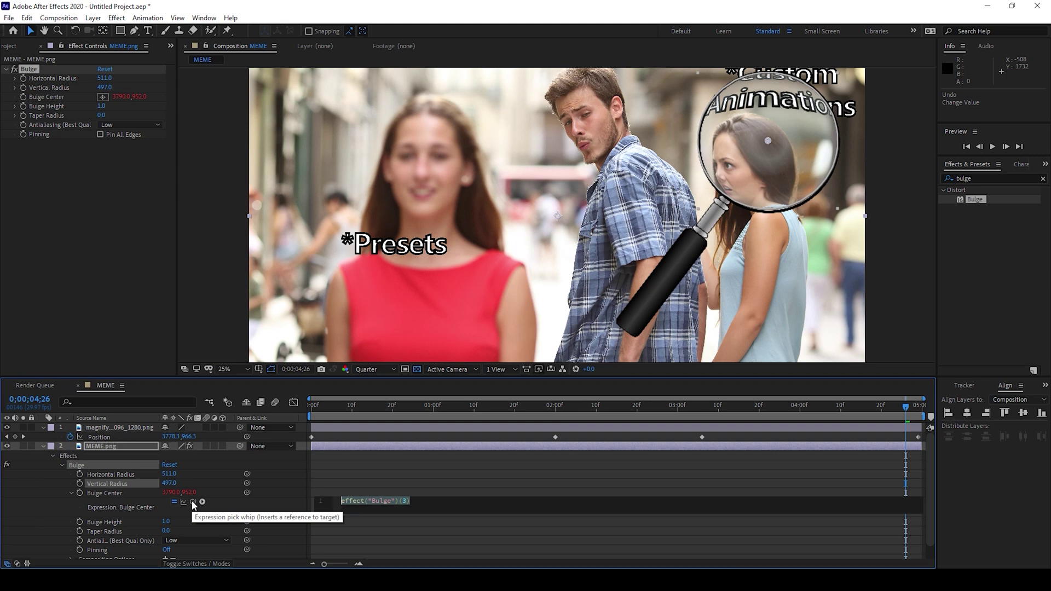
left_click_drag(192, 502, 96, 438)
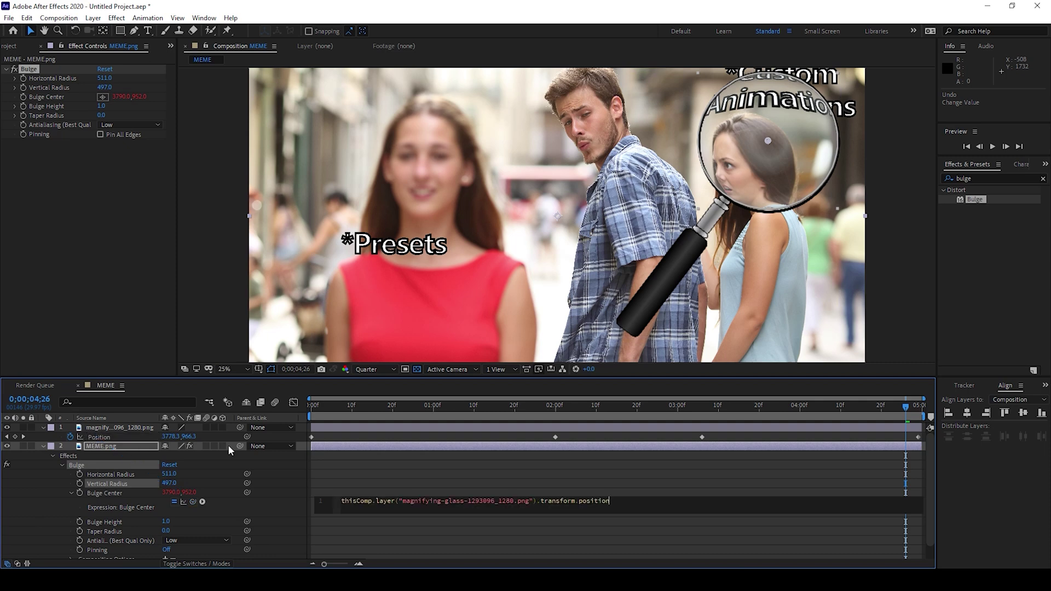
left_click(309, 407)
scroll(420, 225, "down", 2)
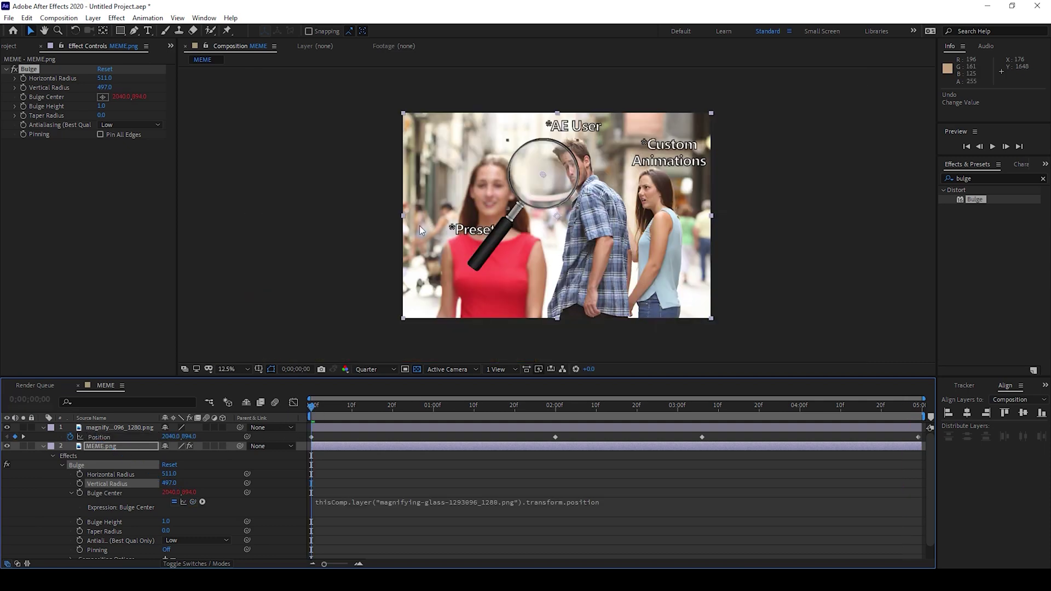
left_click(339, 209)
key("space")
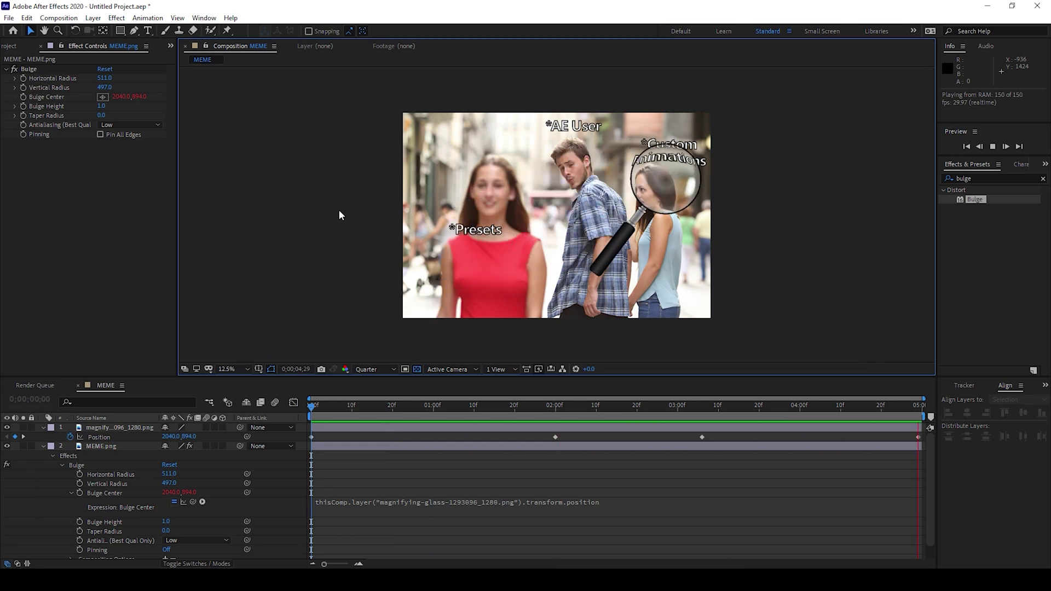
scroll(367, 196, "up", 1)
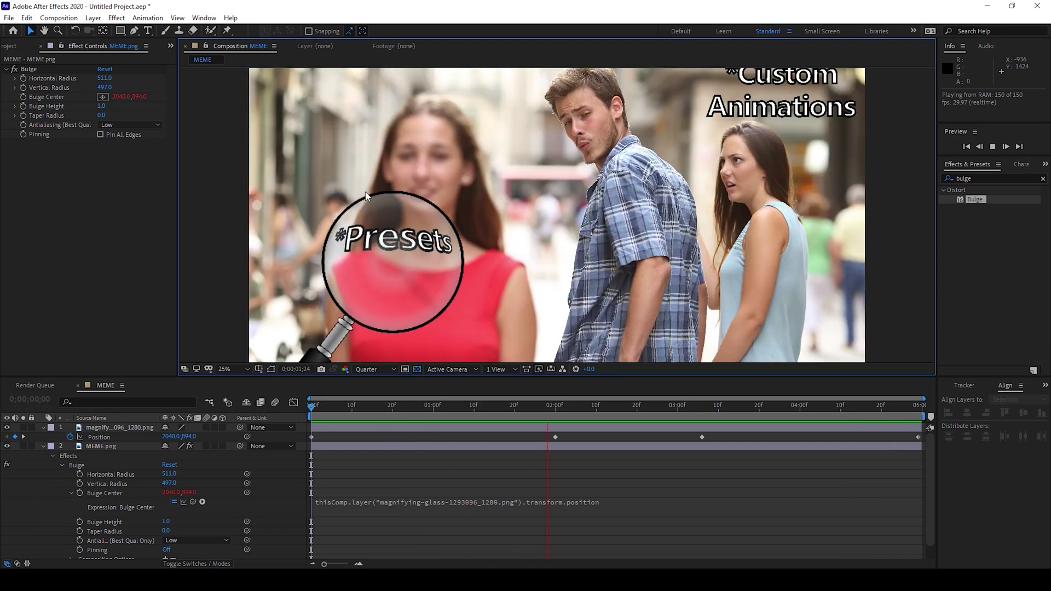